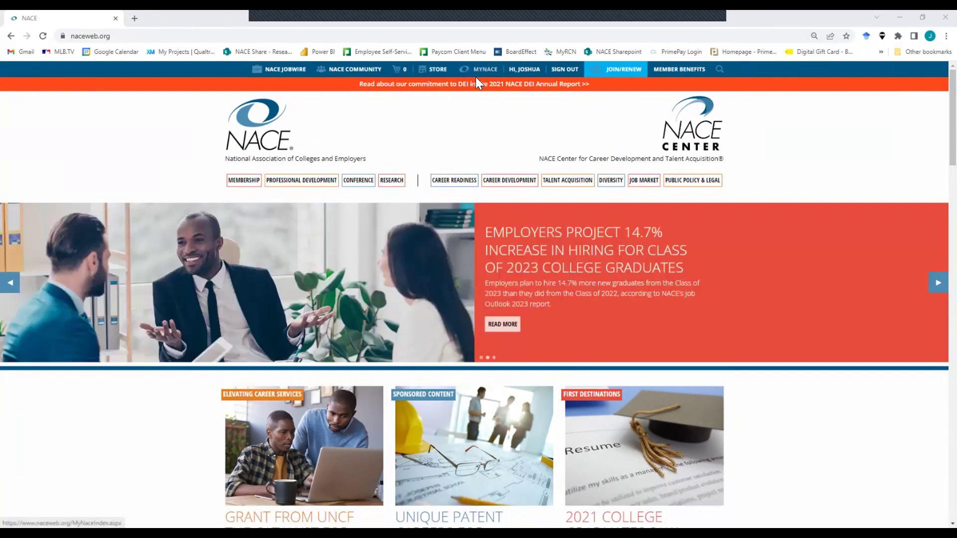
- From MyNACE, open Research Reports and show options for the 2022 Student Survey 4 Year report
click(239, 365)
scroll(240, 365, down, 7)
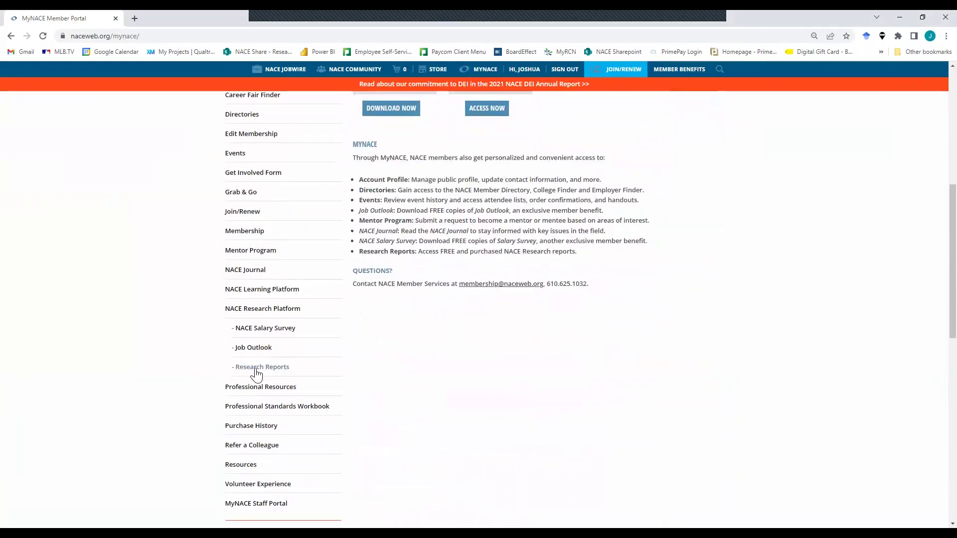
click(257, 369)
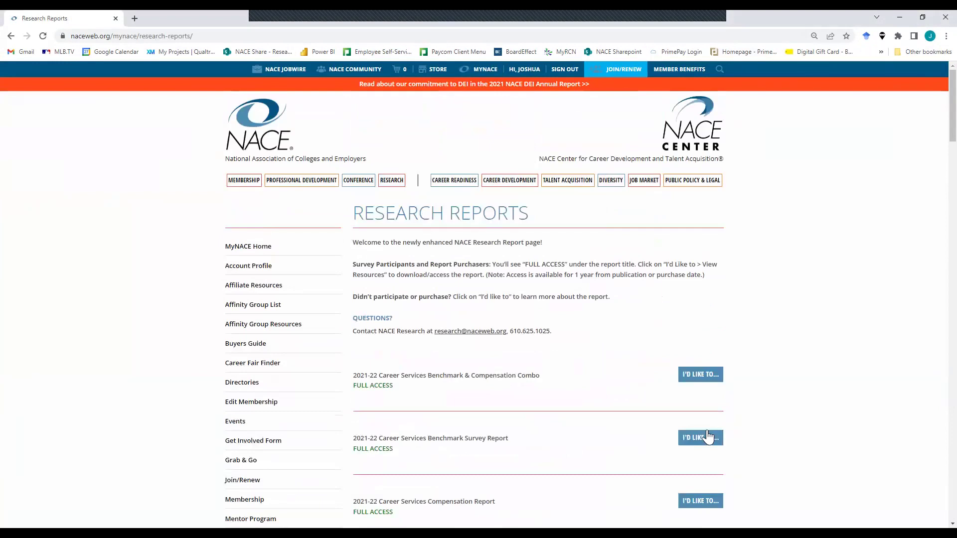
scroll(553, 384, down, 1)
scroll(553, 384, down, 9)
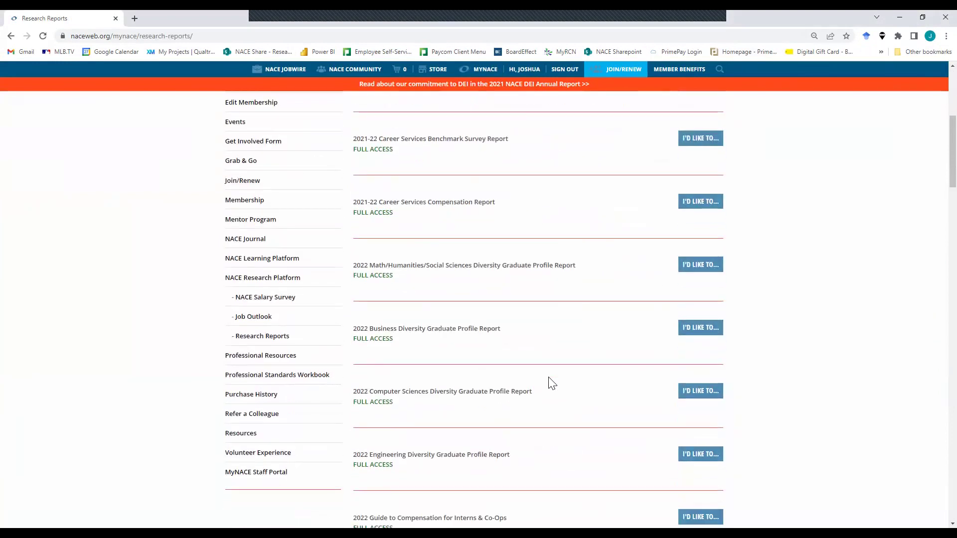
scroll(552, 383, down, 7)
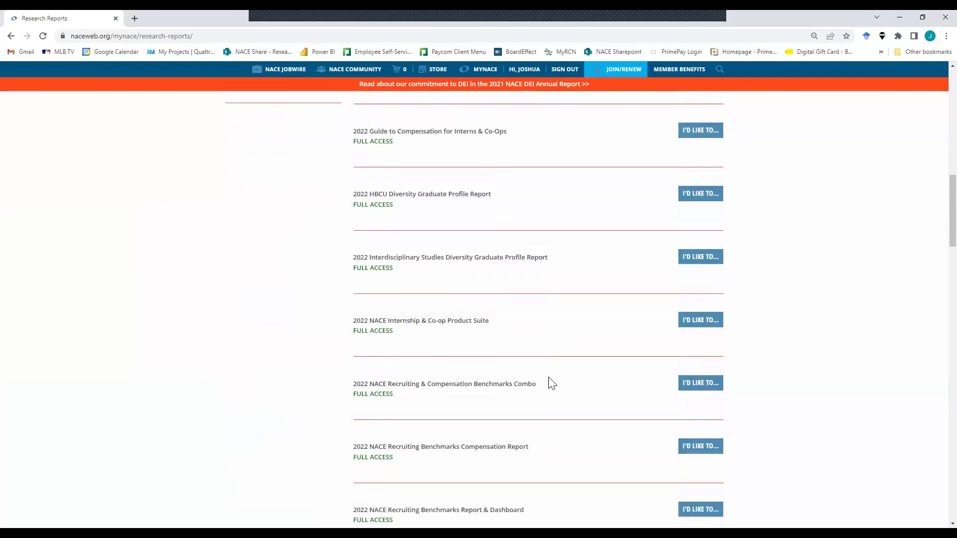
drag(352, 476, 521, 476)
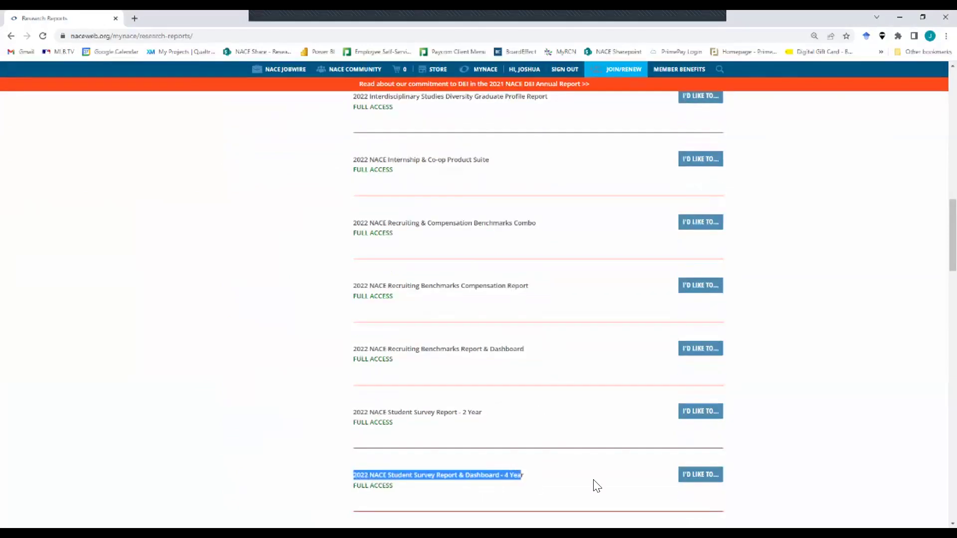
click(701, 478)
- Open the 4 Year report's resources page and scroll down to the embedded Internships dashboard
click(629, 499)
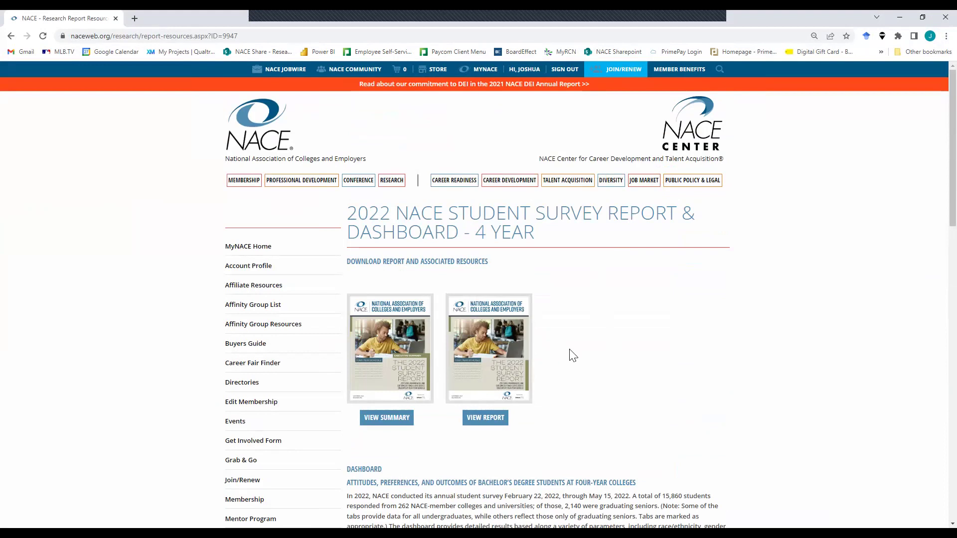
scroll(574, 355, down, 3)
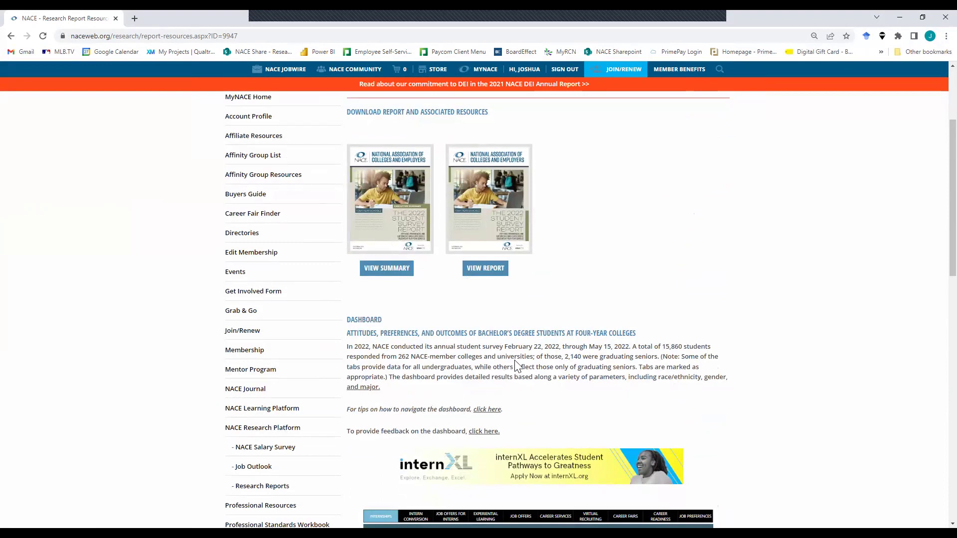
scroll(518, 367, down, 1)
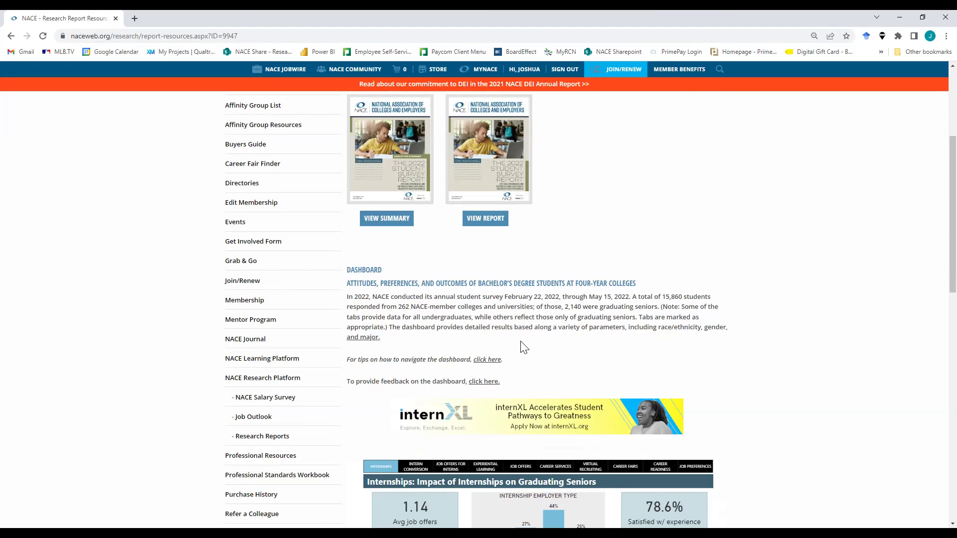
scroll(529, 380, down, 1)
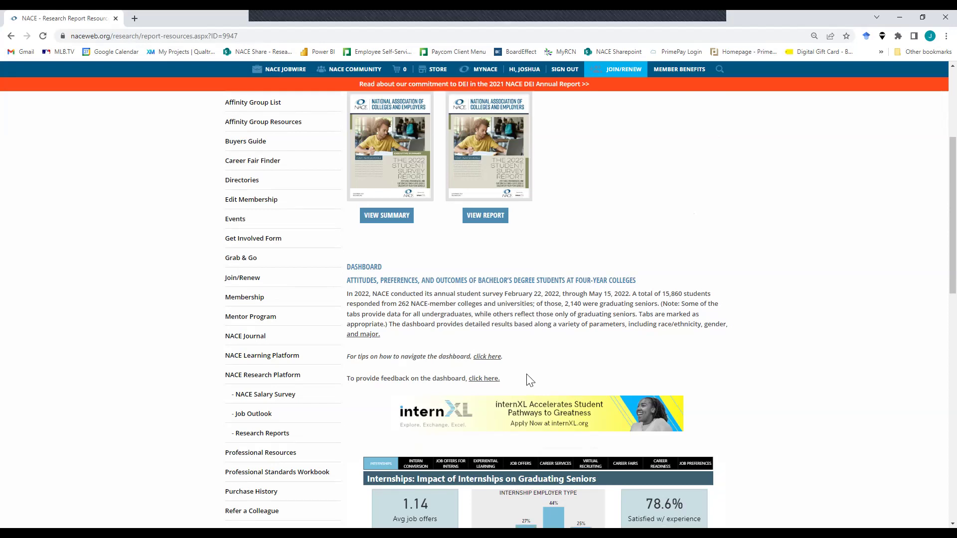
scroll(529, 380, down, 5)
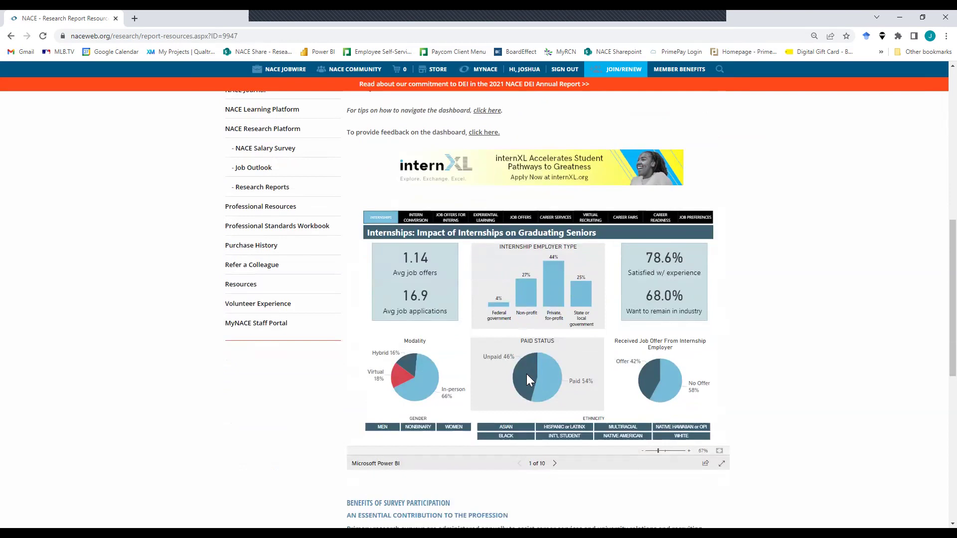
mouse_move(528, 376)
- Show the embedded report full screen and switch to its Intern Conversion page (2 of 10)
click(721, 465)
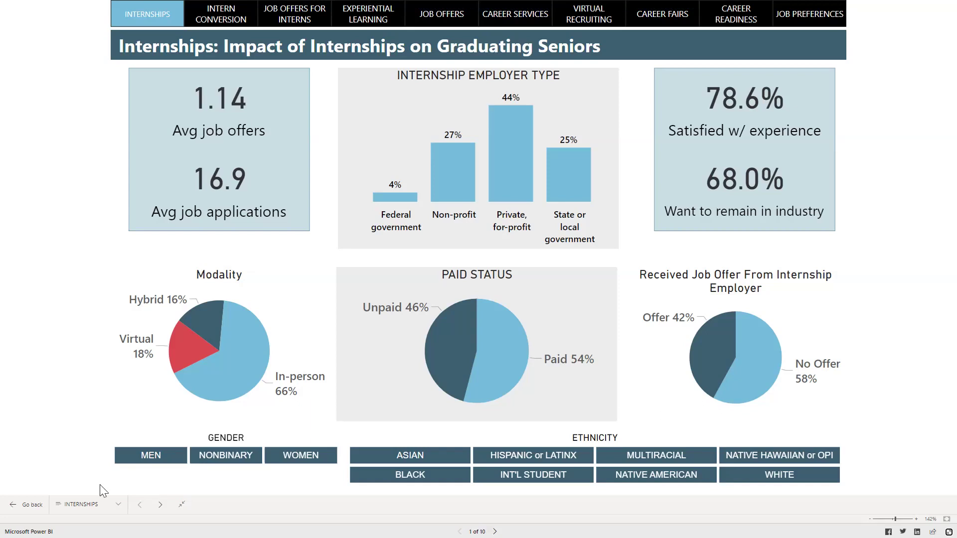
click(215, 17)
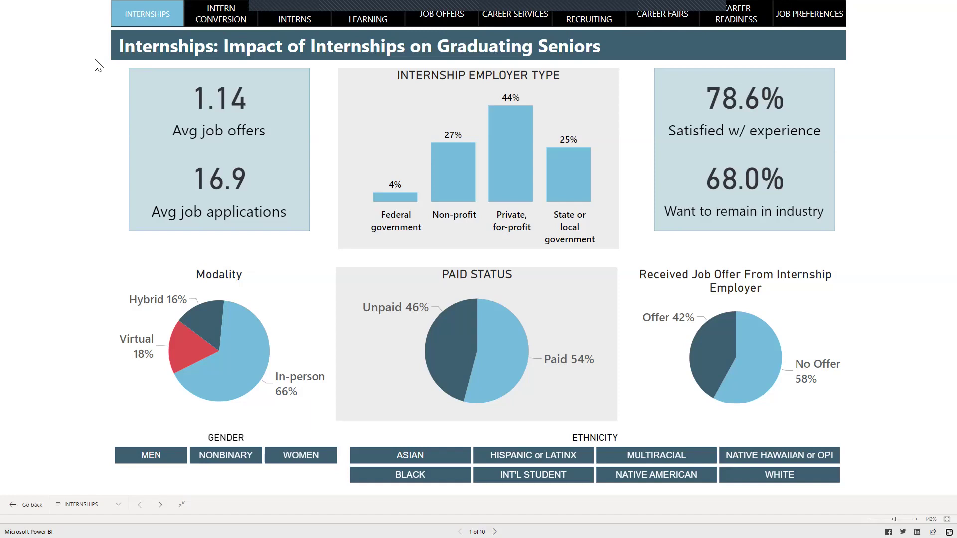
click(220, 19)
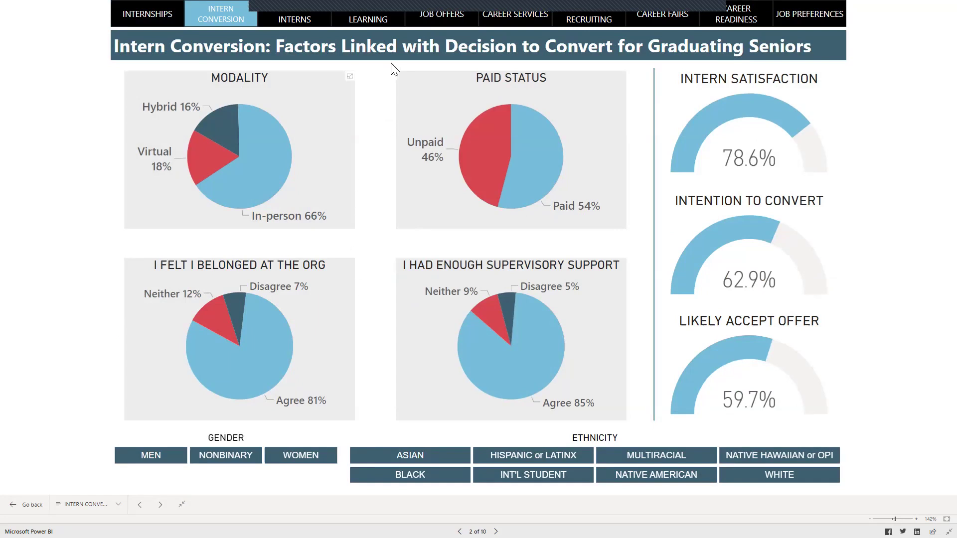
- View the Job Offers page, then return to the Internships page (1 of 10)
click(426, 18)
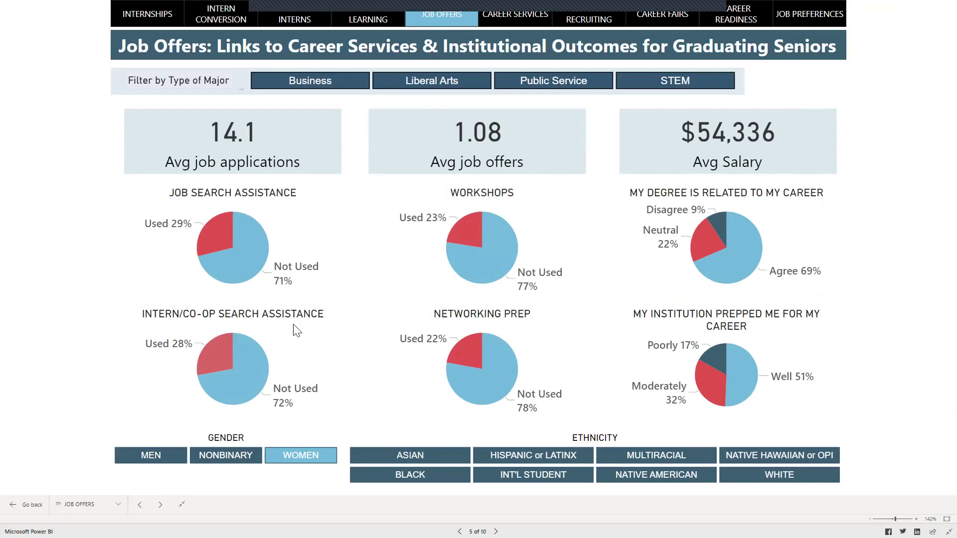
click(148, 15)
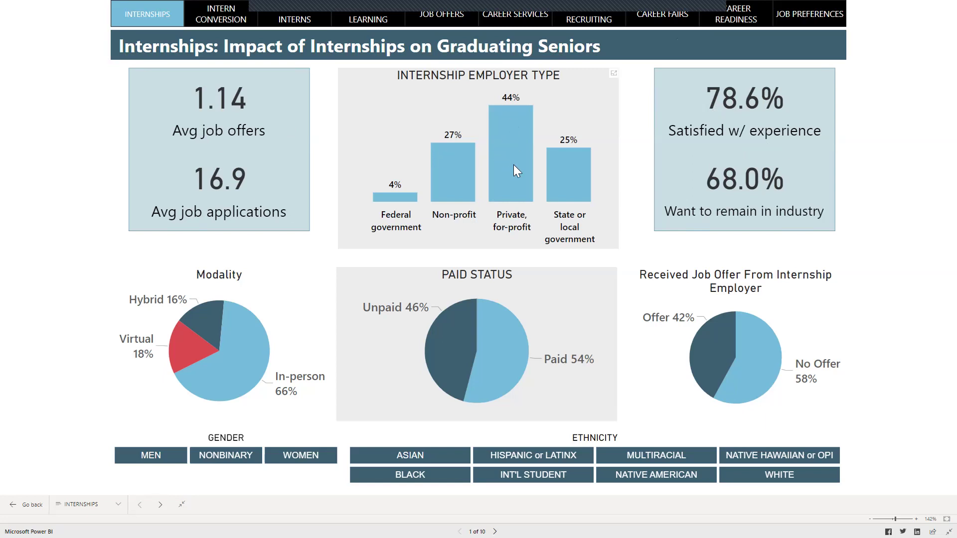
- Try the Private, for-profit employer bar, then filter to Non-profit: 0.81 offers, 27% paid
mouse_move(514, 165)
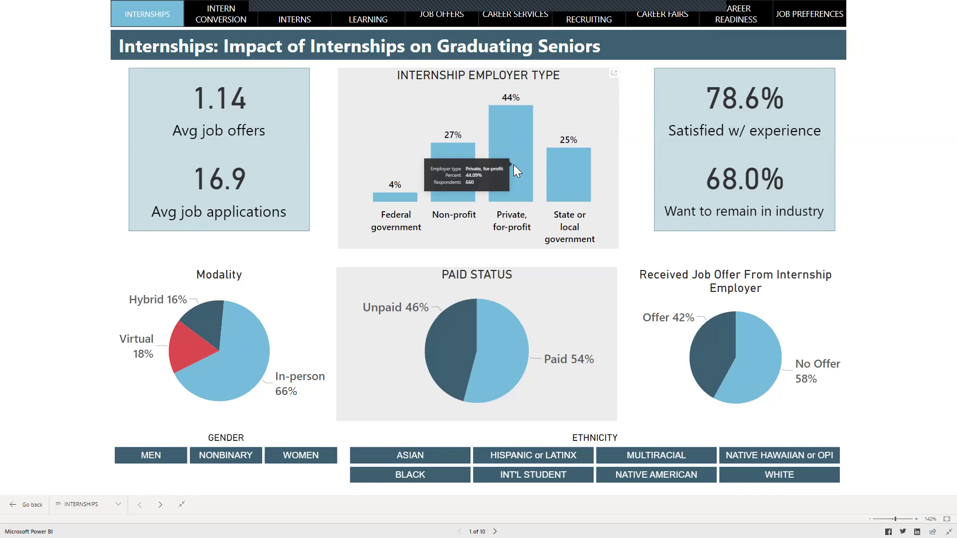
click(513, 165)
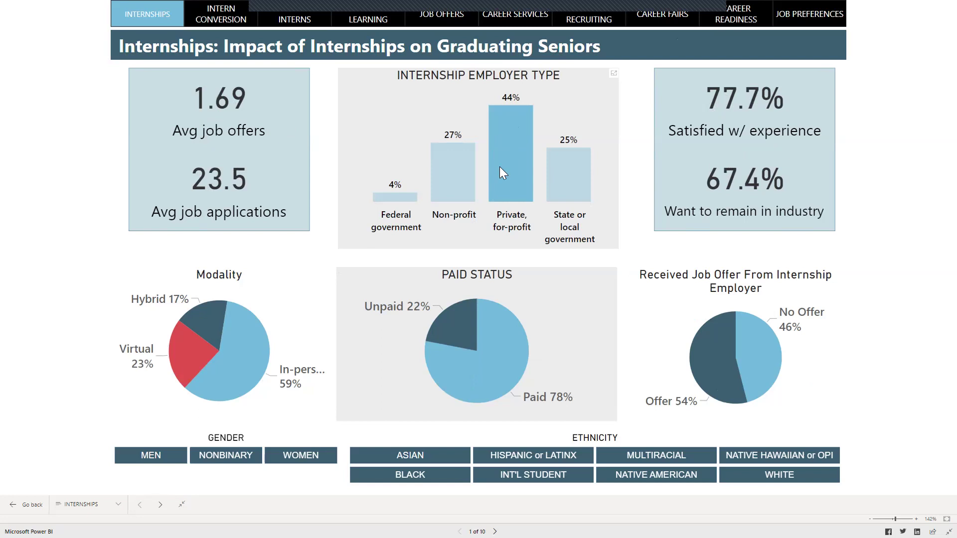
mouse_move(500, 166)
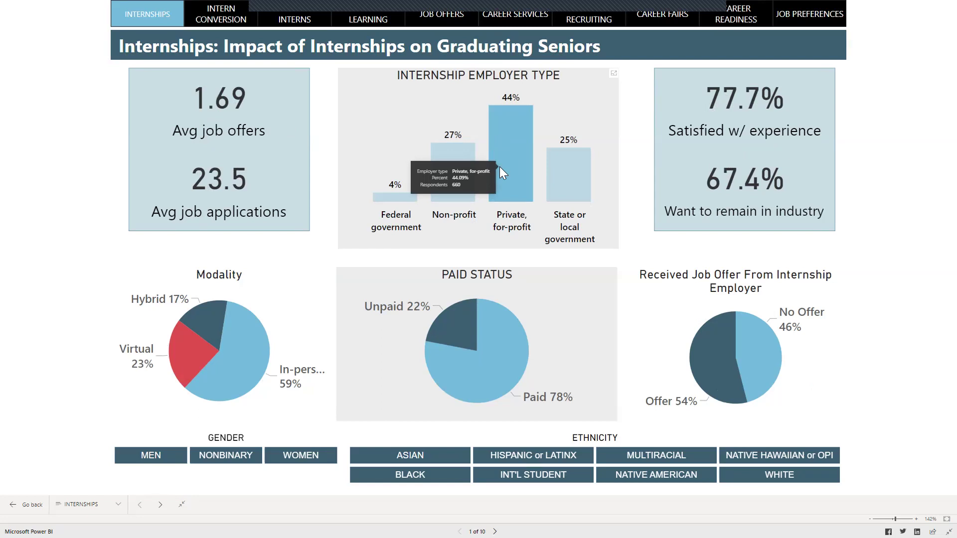
mouse_move(513, 368)
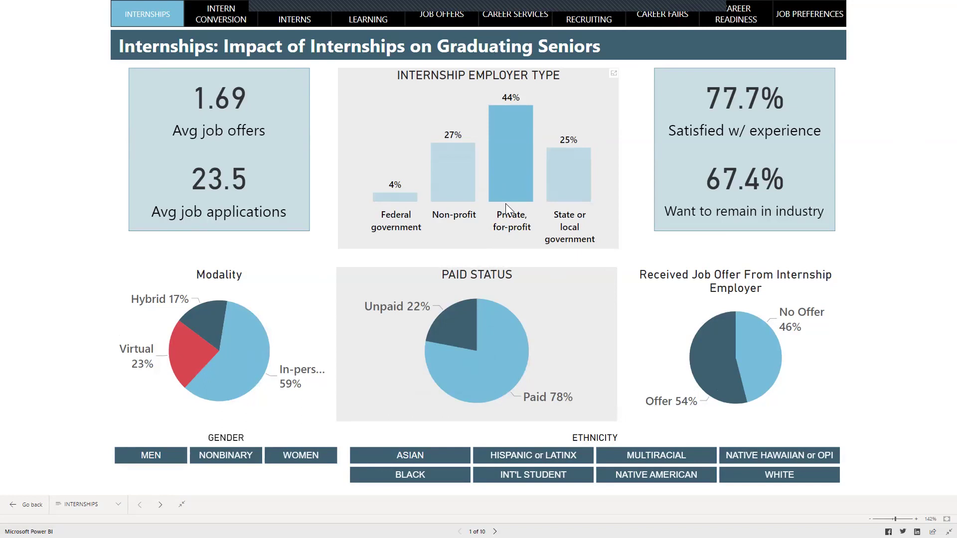
click(511, 174)
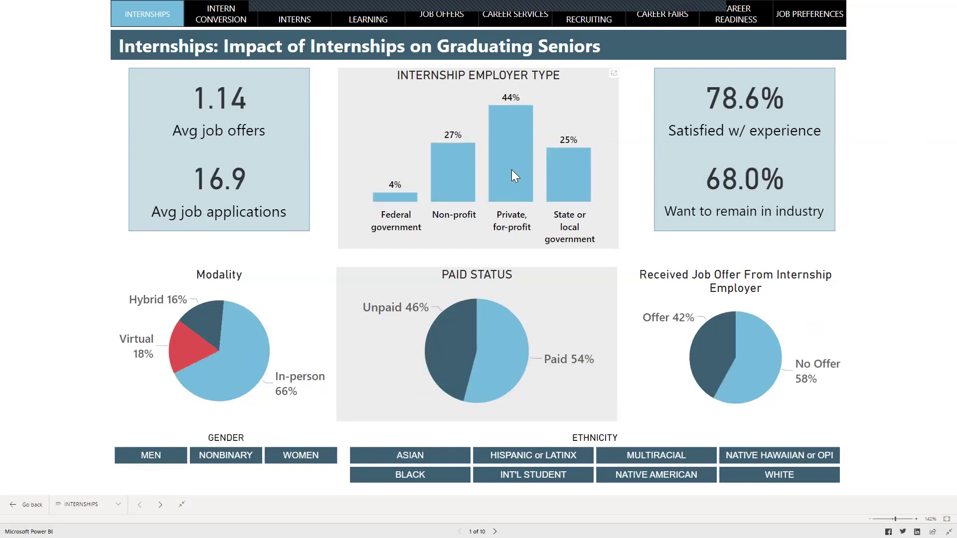
click(512, 171)
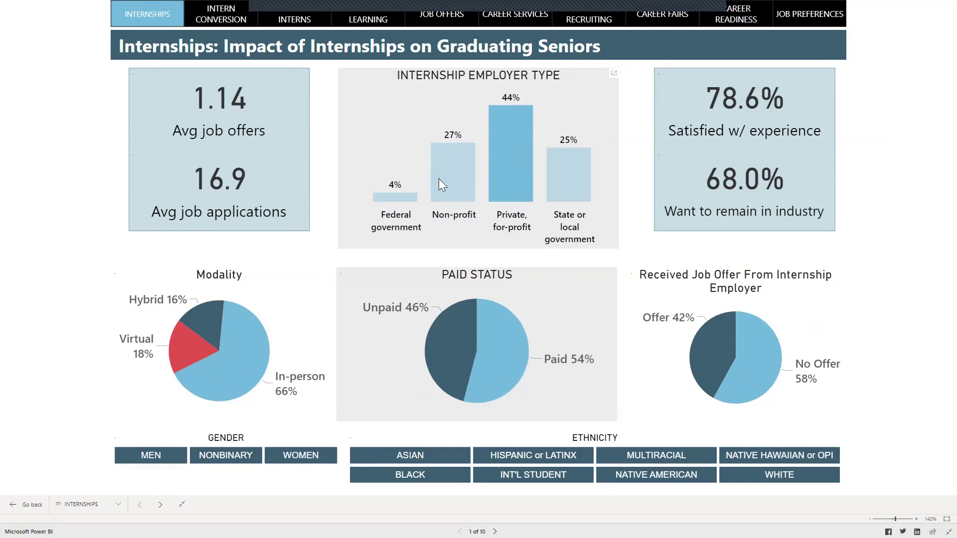
mouse_move(450, 172)
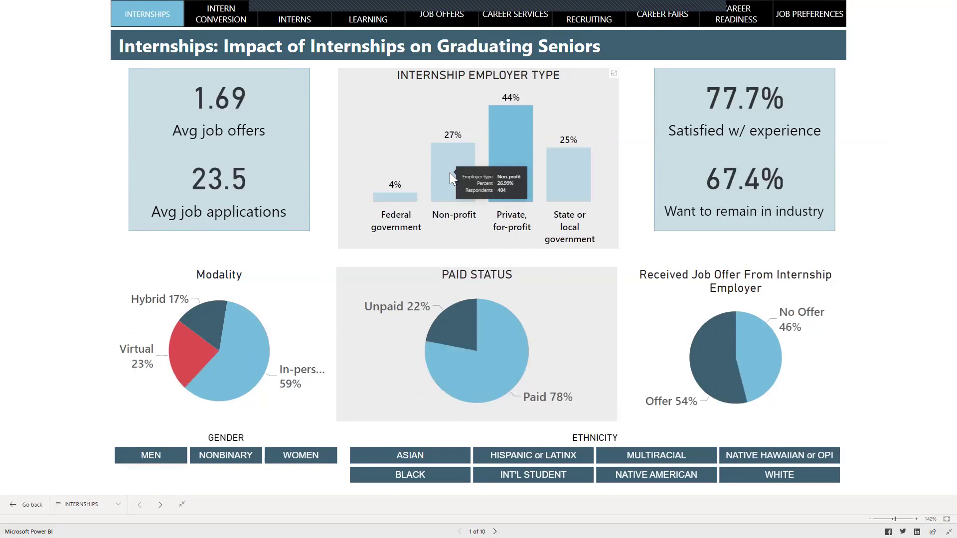
click(450, 172)
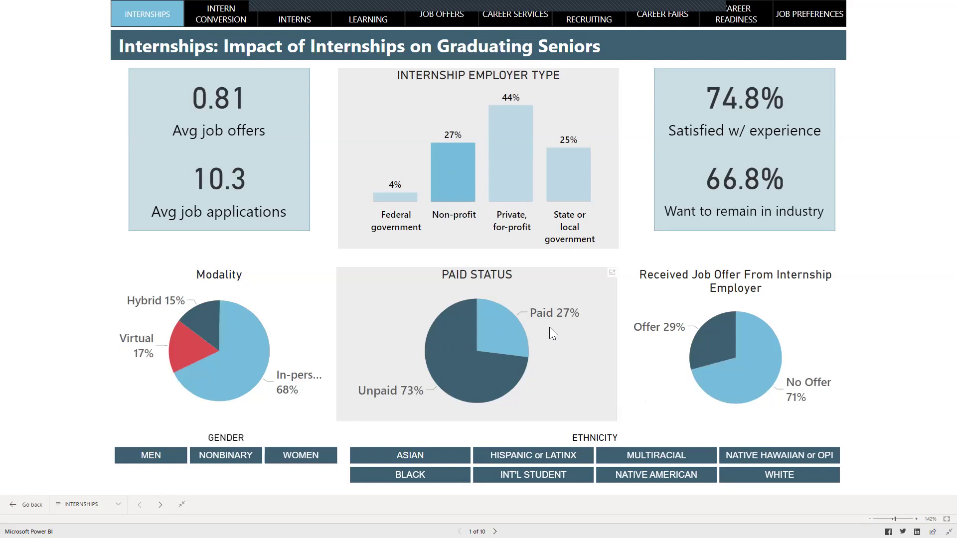
mouse_move(693, 337)
mouse_move(494, 325)
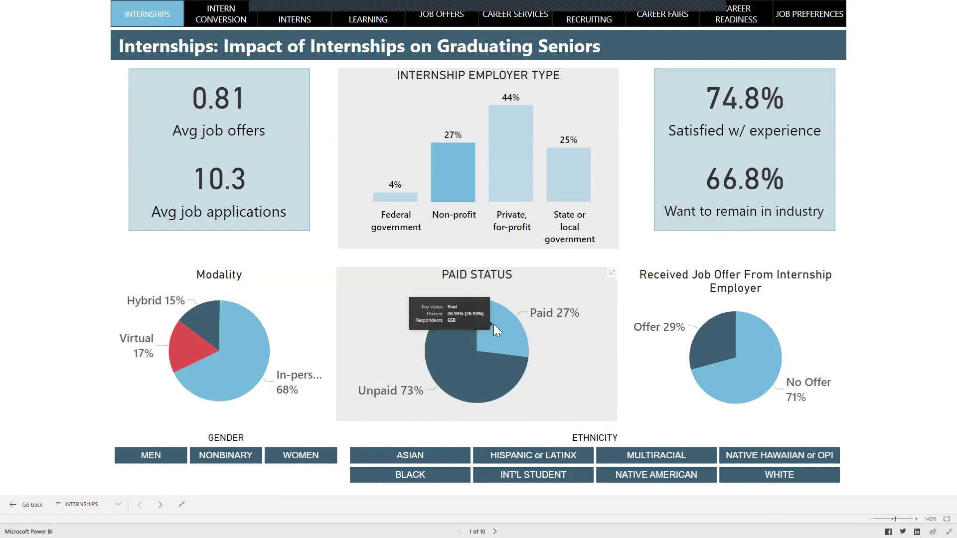
- Cross-filter to the Paid slice, then clear it to restore 1.14 offers and 54% paid
click(494, 325)
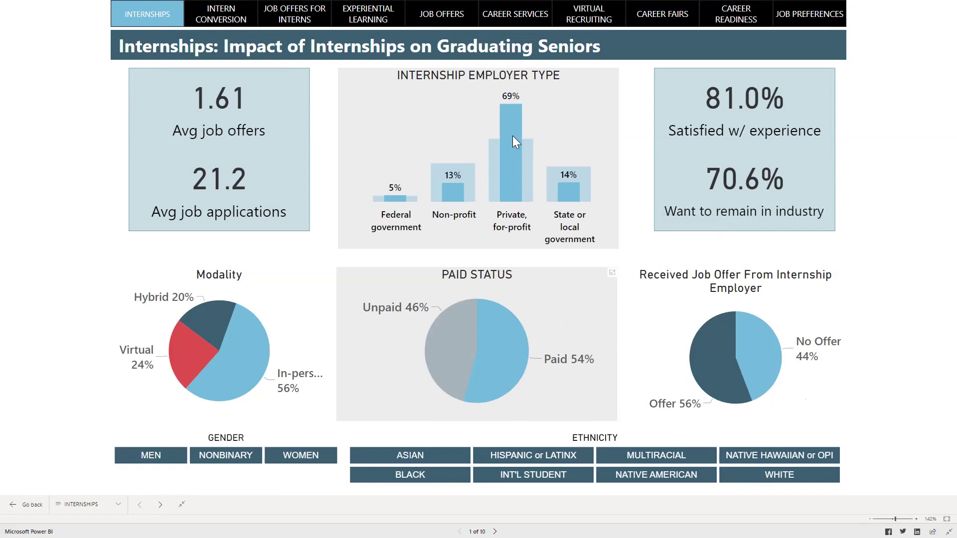
mouse_move(513, 137)
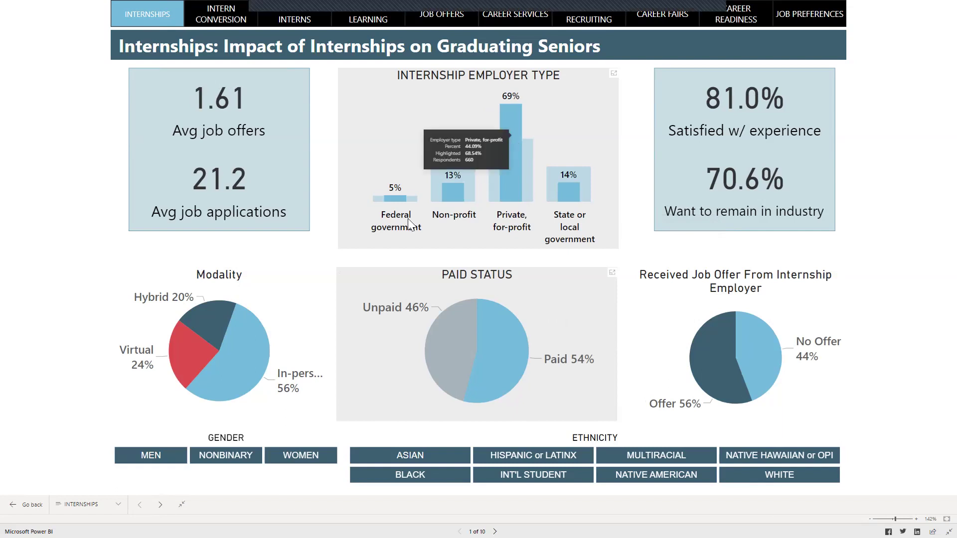
mouse_move(259, 353)
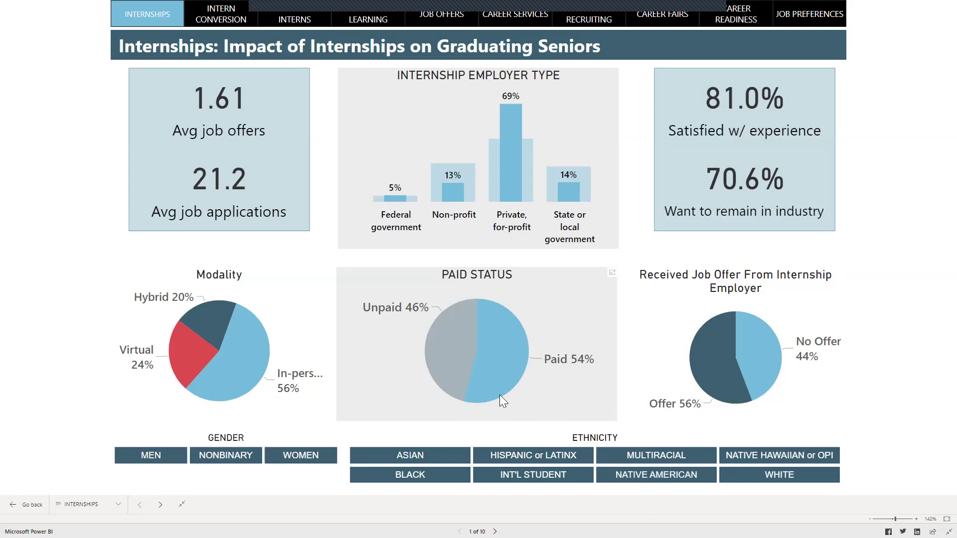
click(499, 349)
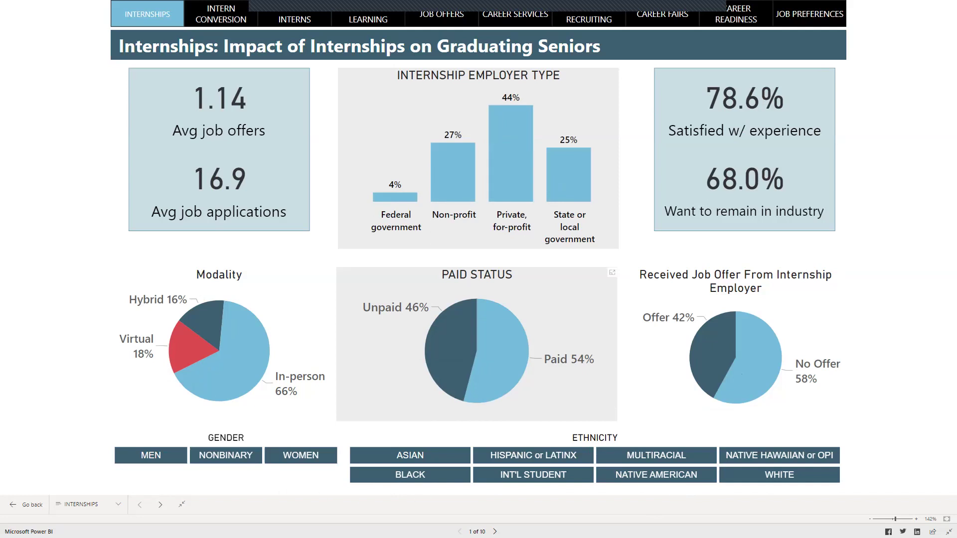
- Toggle the MEN gender slicer, then filter to WOMEN: 1.08 offers and 49% paid
click(145, 461)
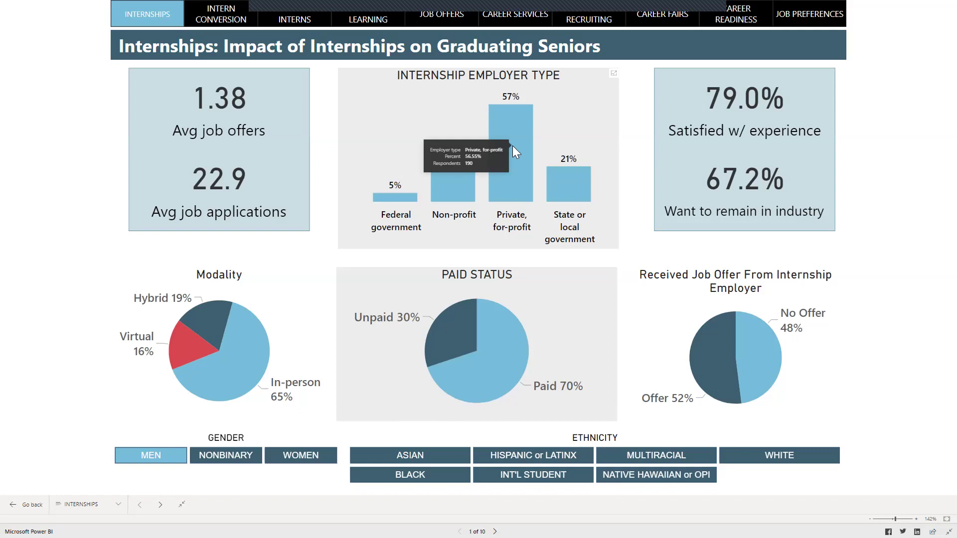
click(156, 455)
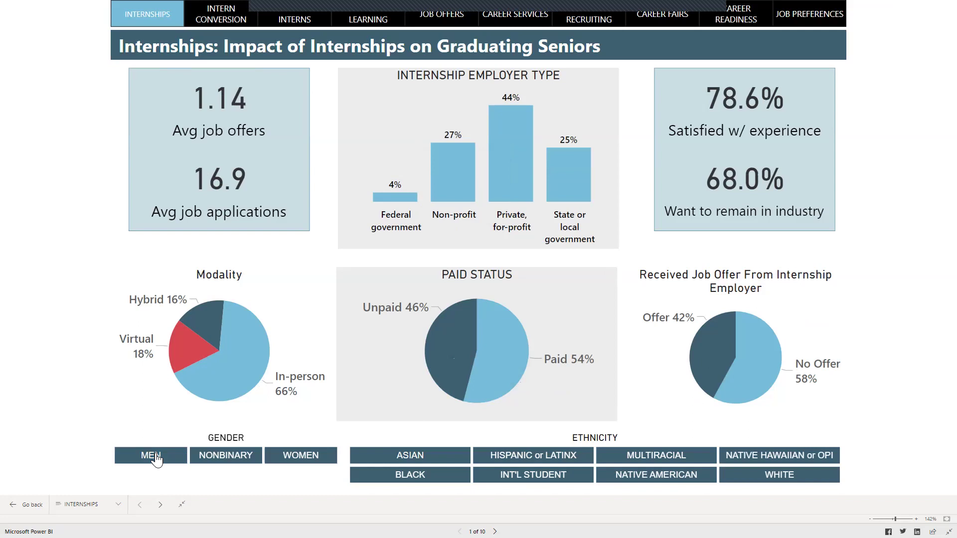
click(156, 457)
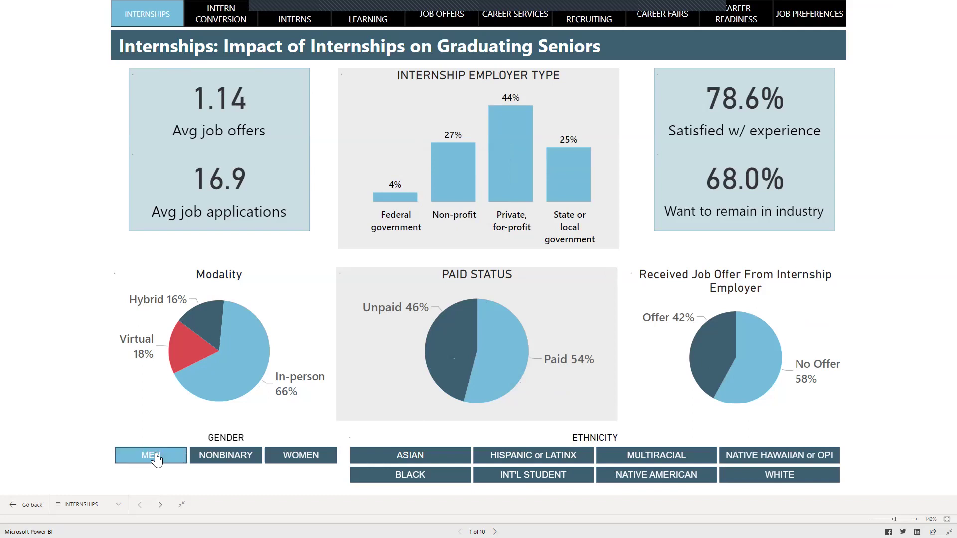
click(306, 461)
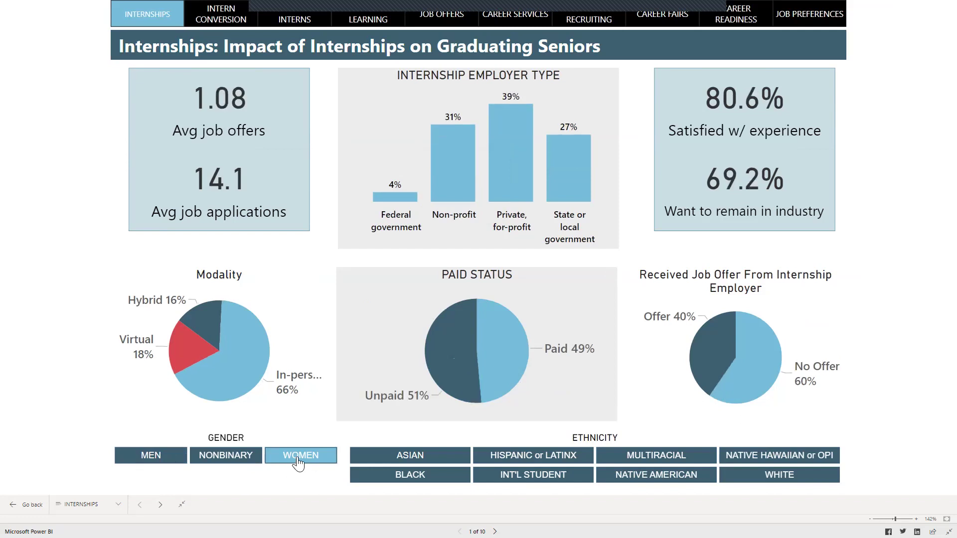
click(416, 481)
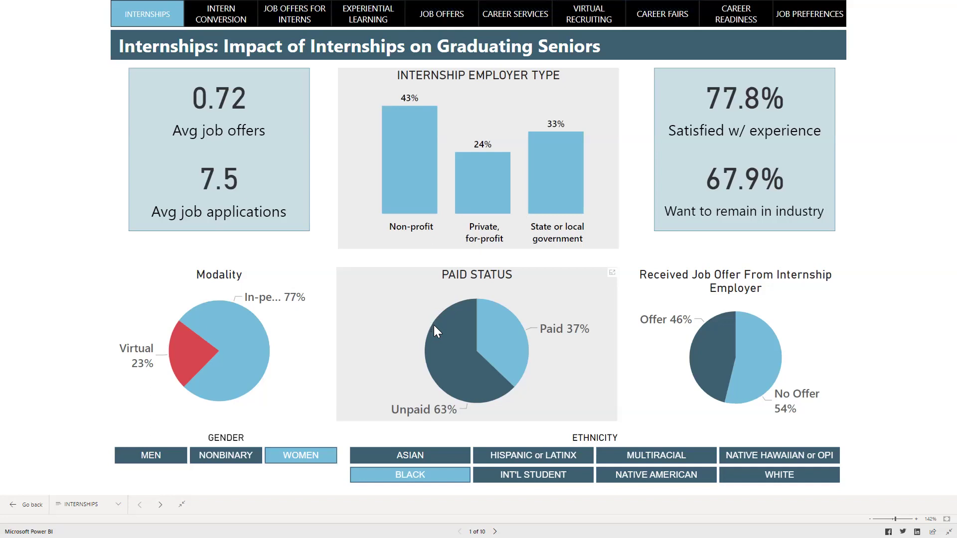
mouse_move(450, 351)
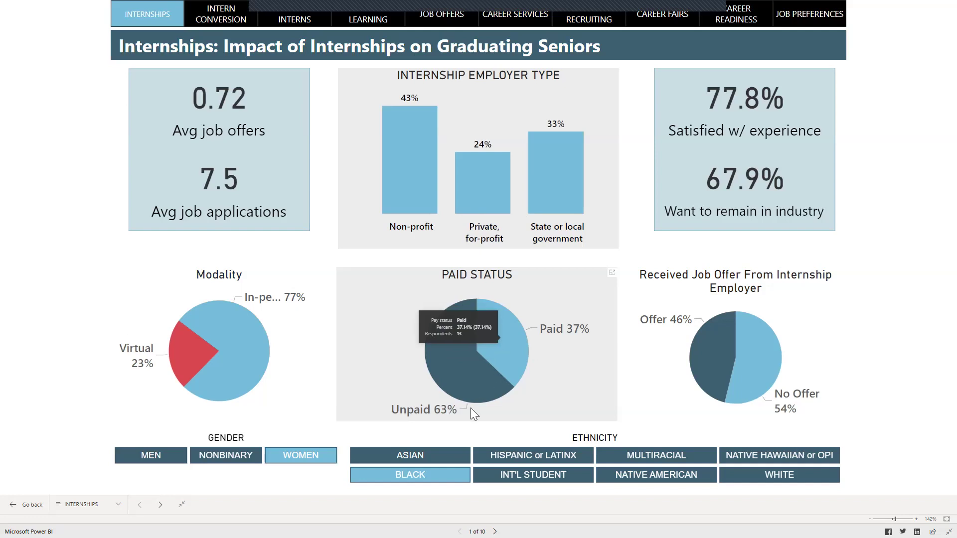
click(375, 479)
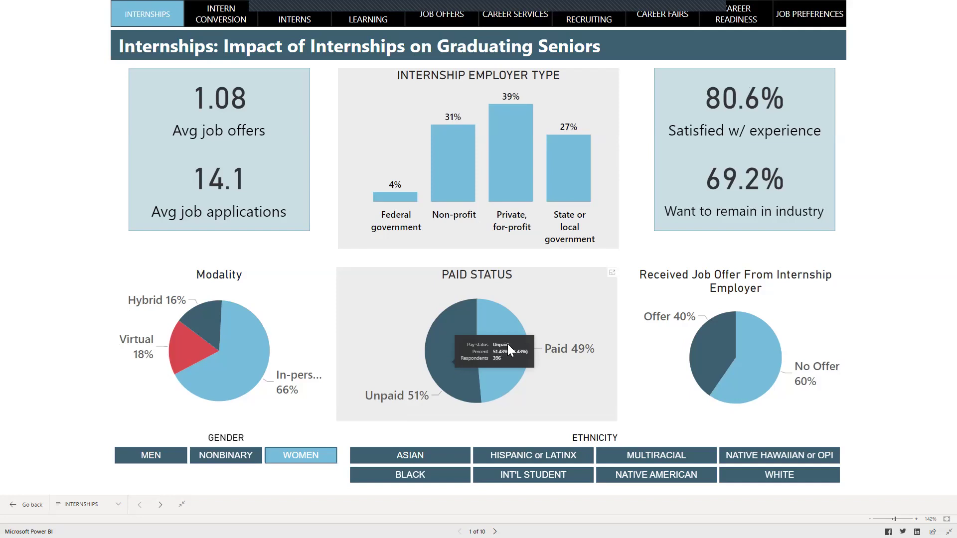
mouse_move(508, 345)
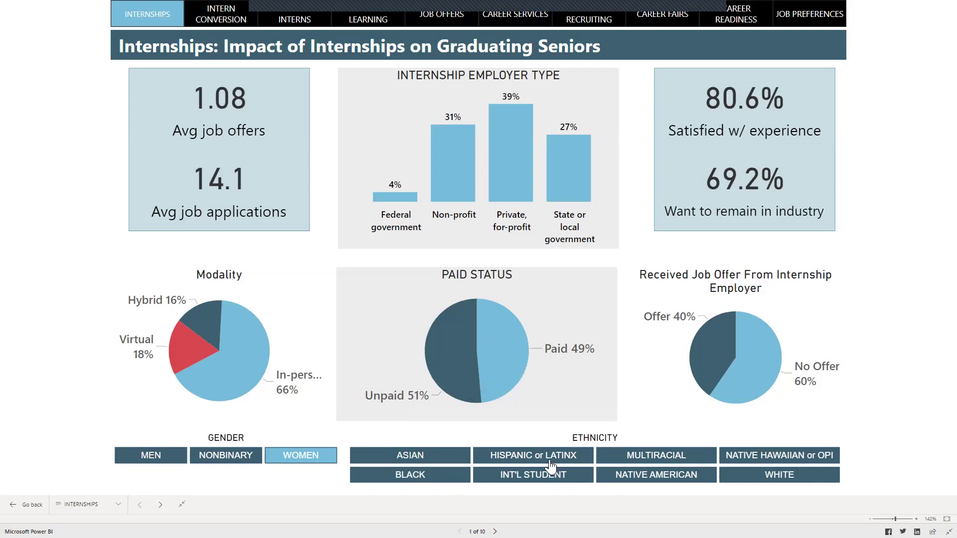
- Try HISPANIC or LATINX, then add NATIVE AMERICAN ethnicity, leaving average applications (Blank)
click(550, 466)
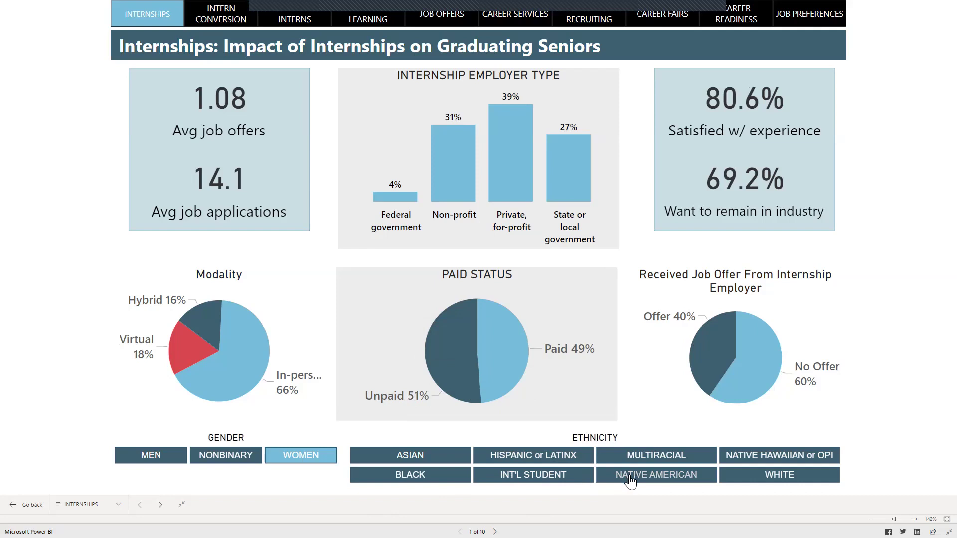
click(631, 479)
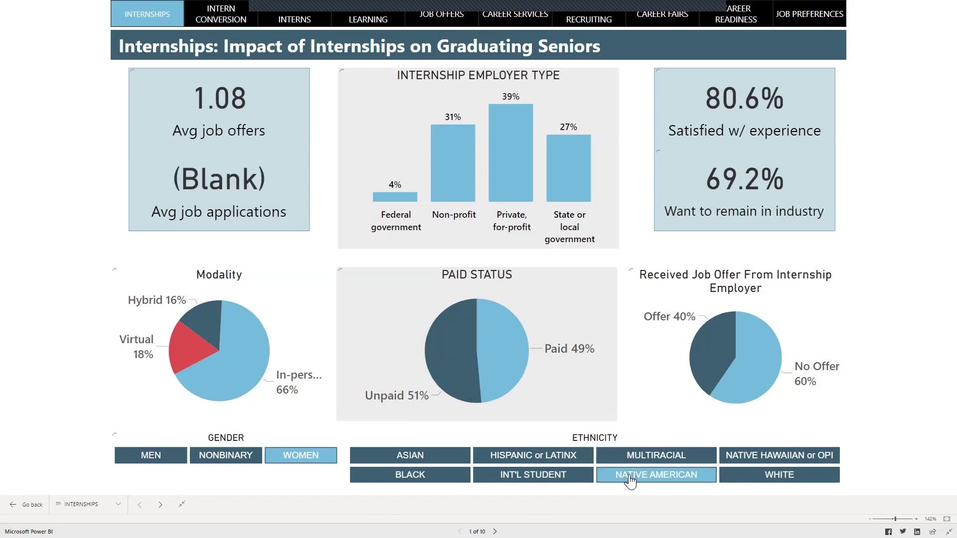